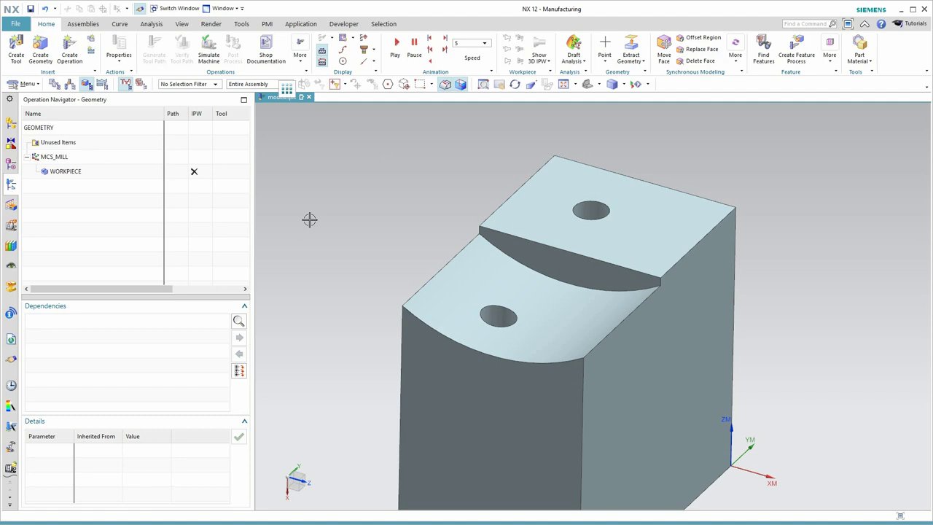
pyautogui.doubleClick(69, 172)
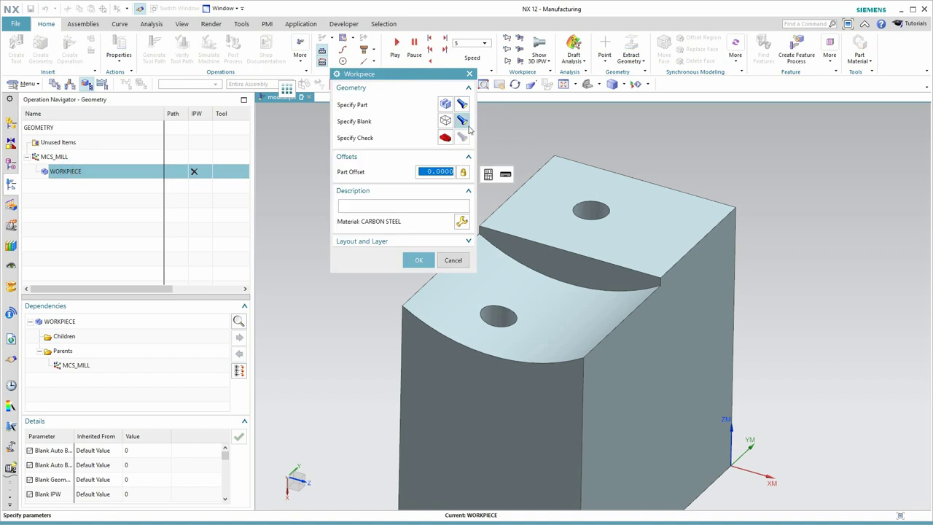
pyautogui.click(462, 121)
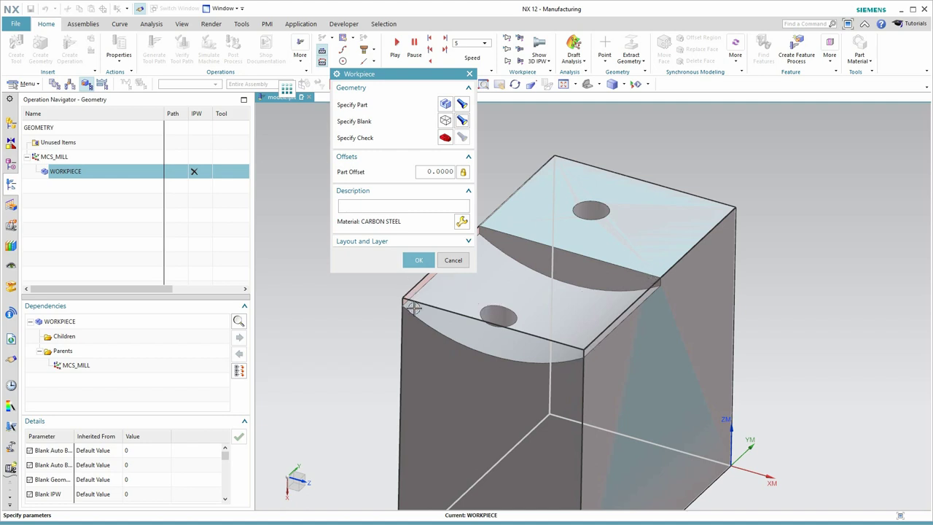
pyautogui.click(452, 260)
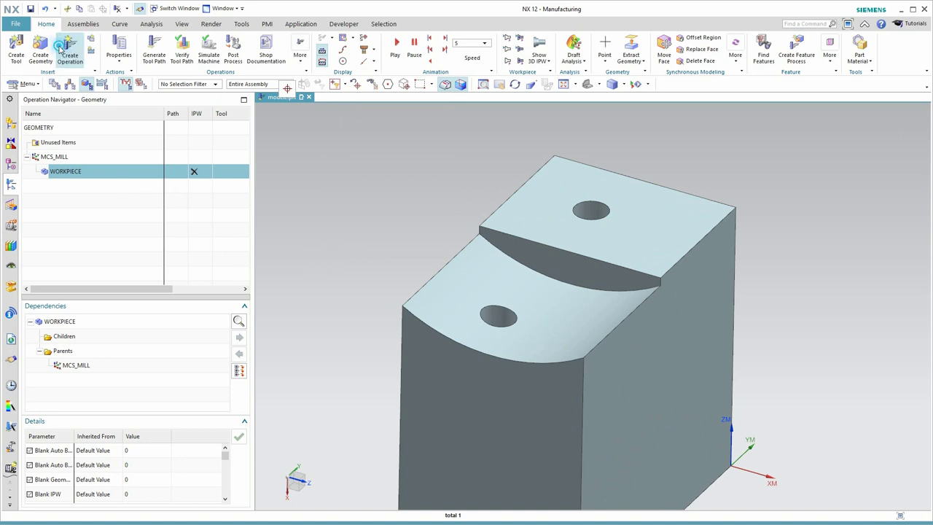
# Step: Create a SPOT_DRILLING operation with the UGT0321_012 center drill as its tool
pyautogui.click(69, 47)
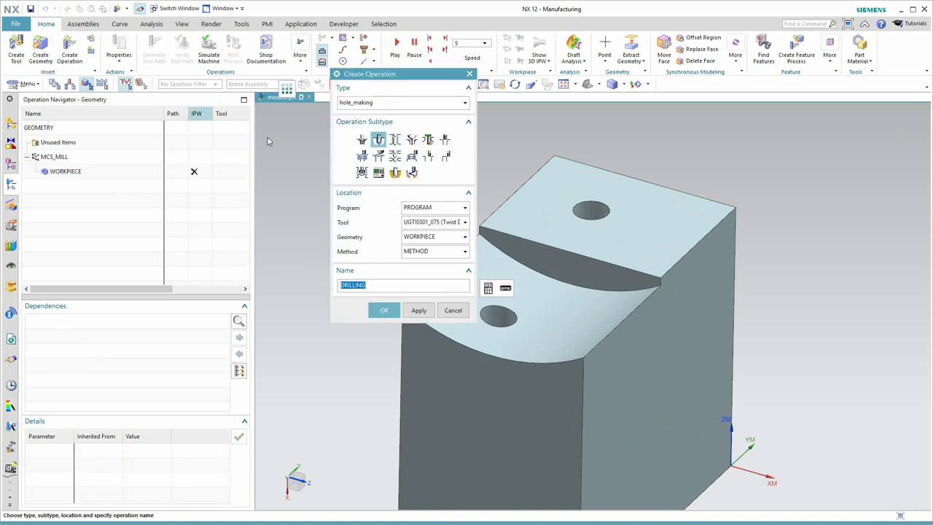
pyautogui.click(361, 138)
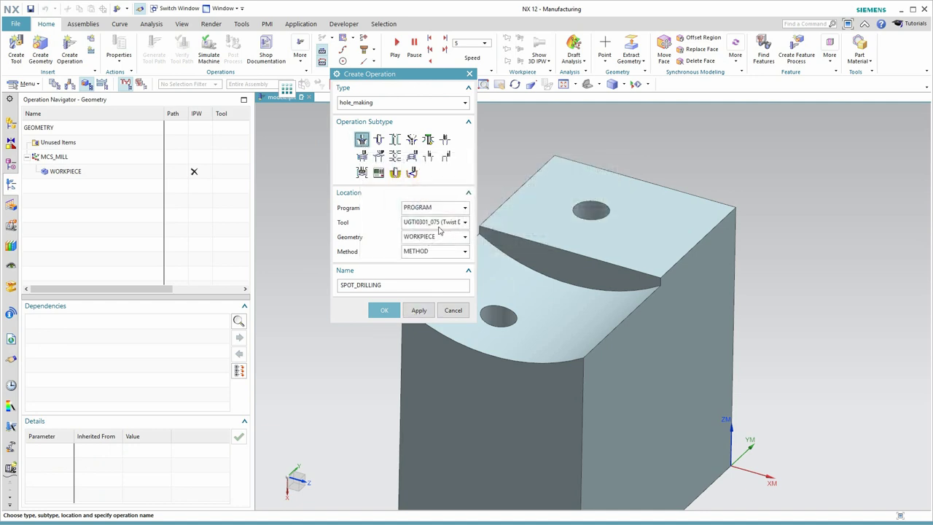
pyautogui.click(440, 226)
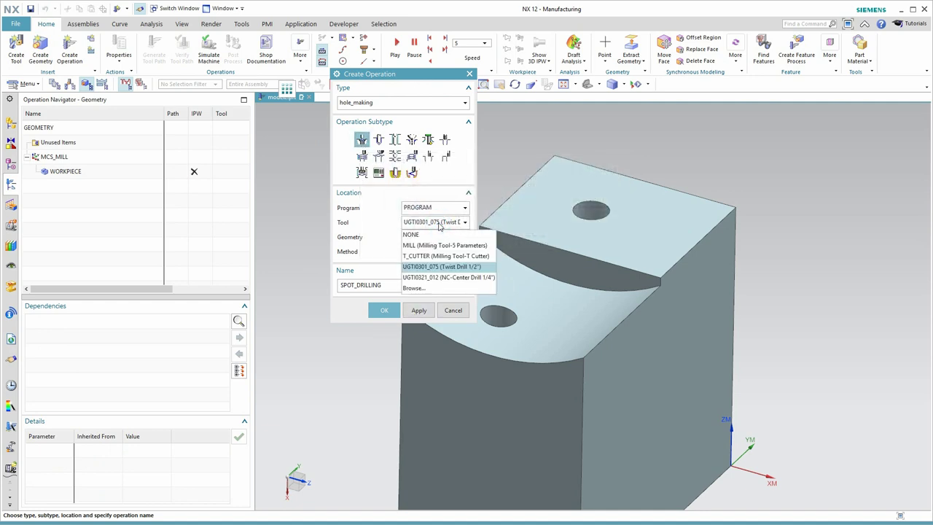
pyautogui.click(459, 275)
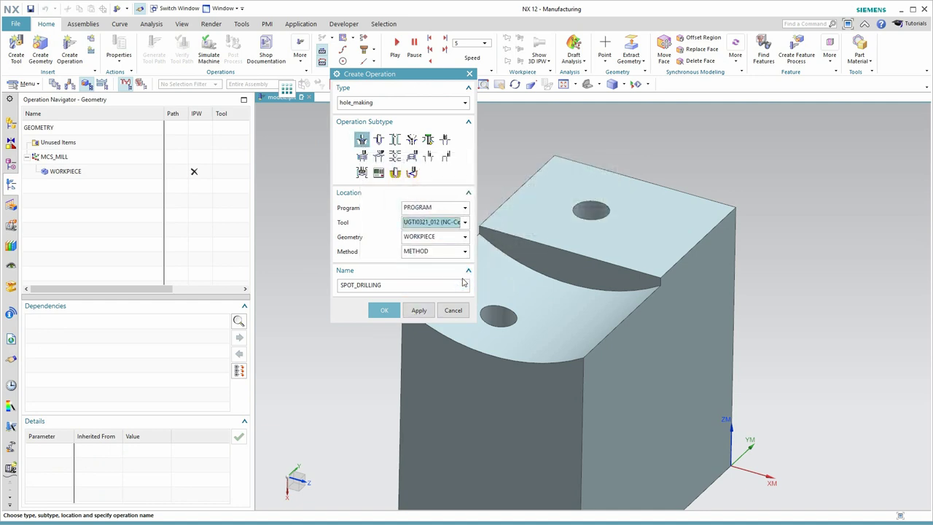
pyautogui.click(383, 311)
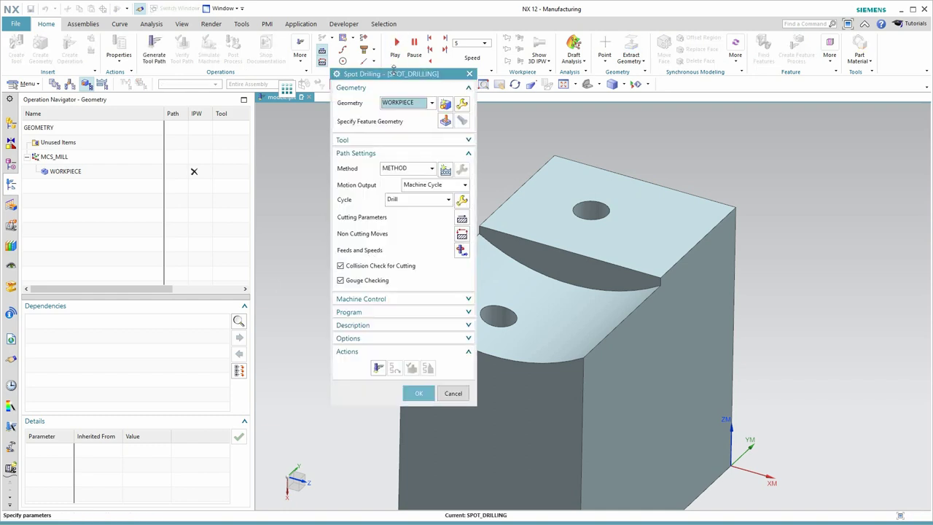
# Step: Select the lower and upper holes as the spot drilling's feature geometry
pyautogui.moveTo(392, 71); pyautogui.dragTo(298, 95)
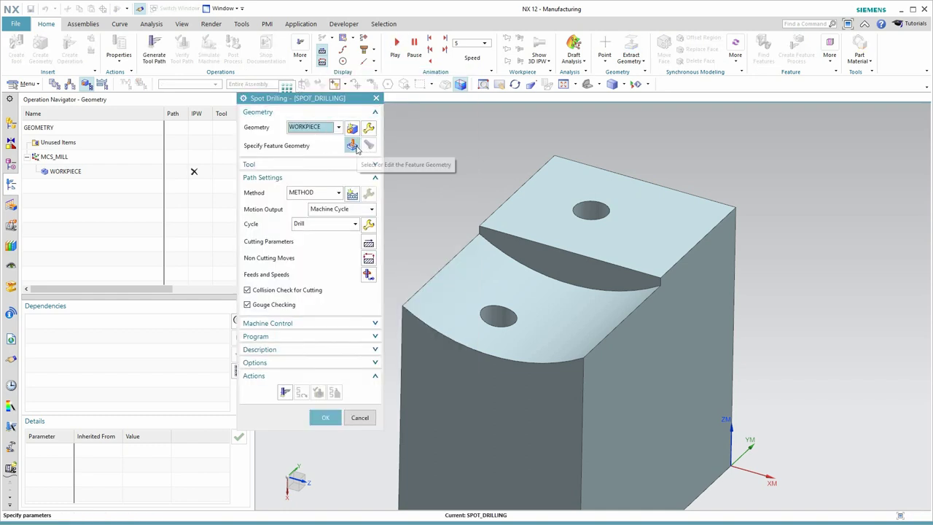
pyautogui.click(353, 145)
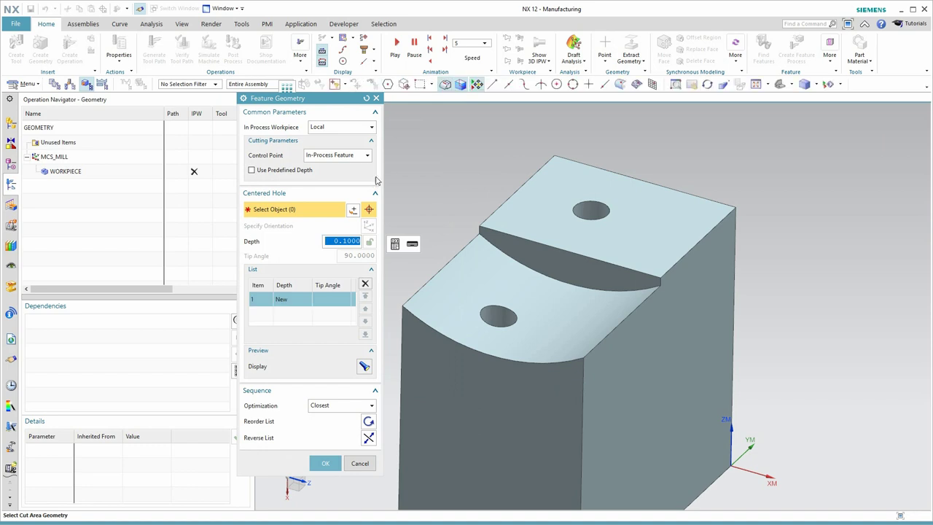
pyautogui.click(513, 319)
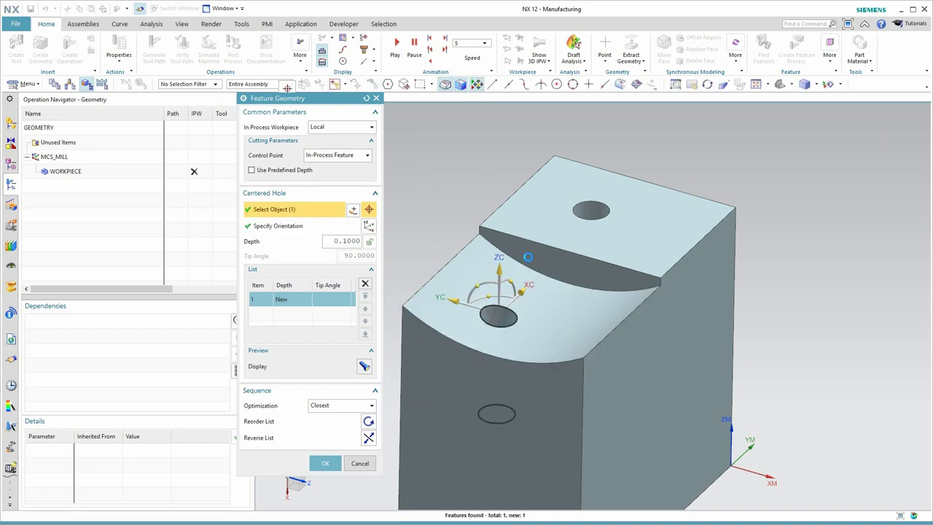
pyautogui.click(597, 211)
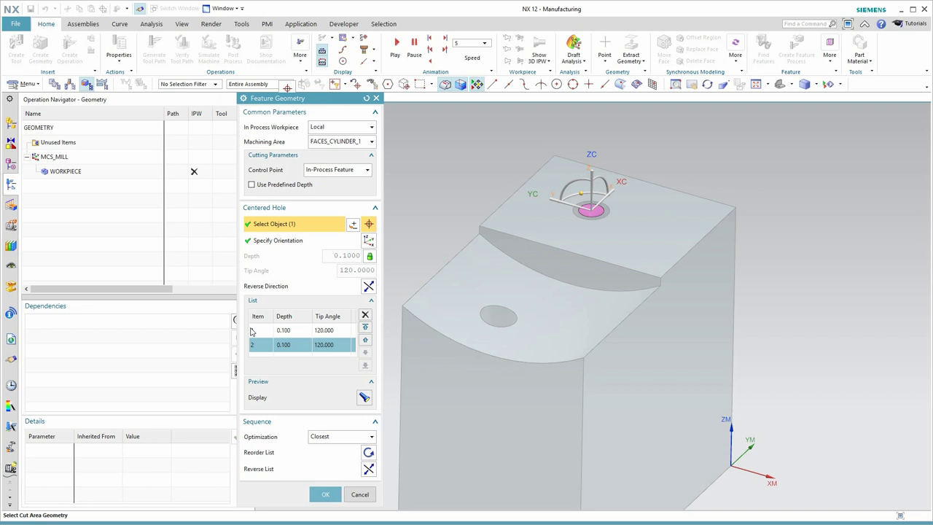
# Step: Check each hole's list entry (0.100 depth, 120° tip angle) while orbiting the block
pyautogui.click(252, 330)
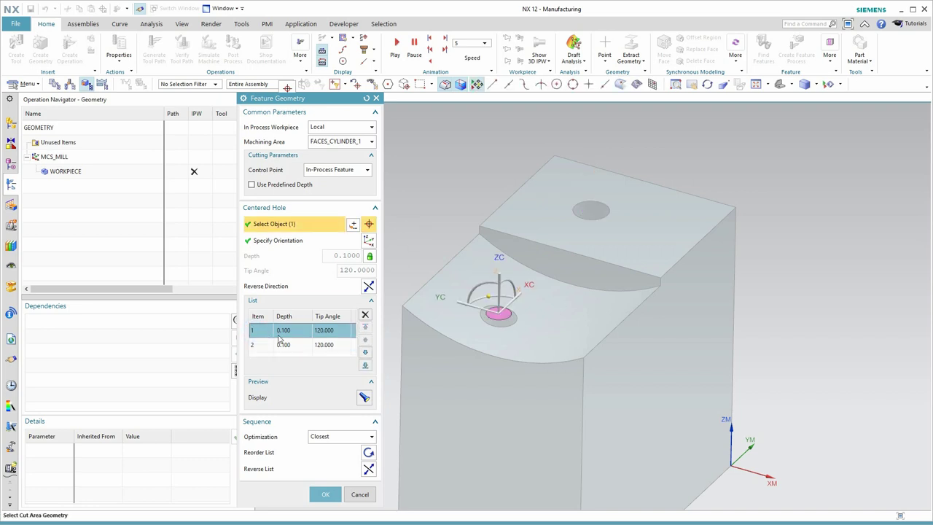
pyautogui.moveTo(452, 233); pyautogui.dragTo(468, 255, button='middle')
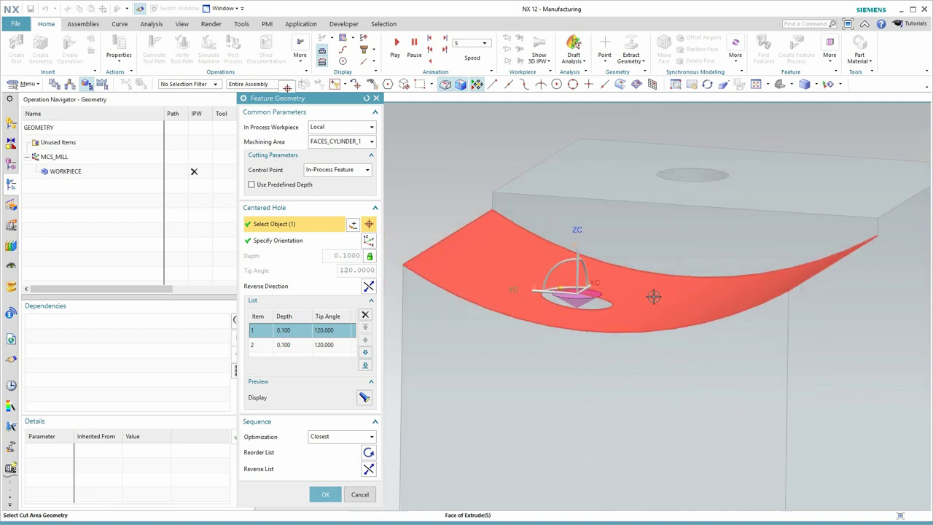
pyautogui.click(284, 345)
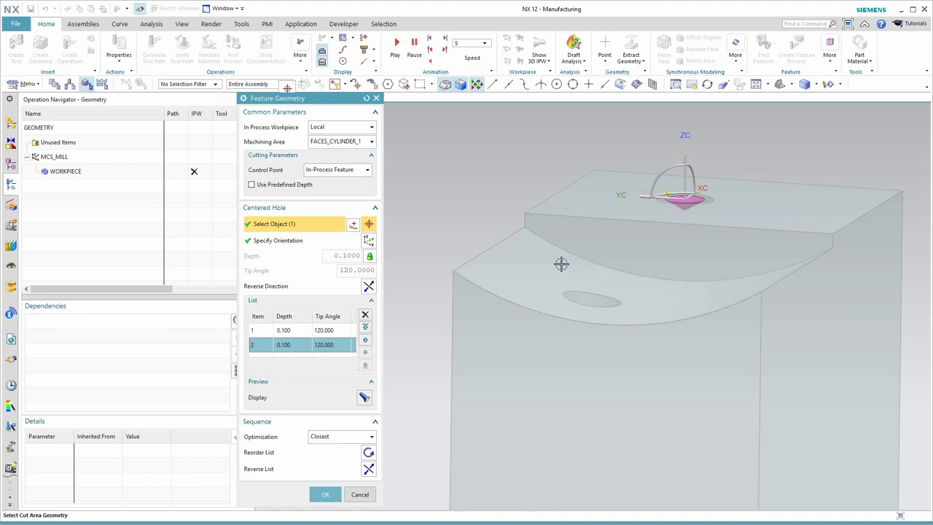
pyautogui.click(281, 330)
pyautogui.scroll(1, 601, 294)
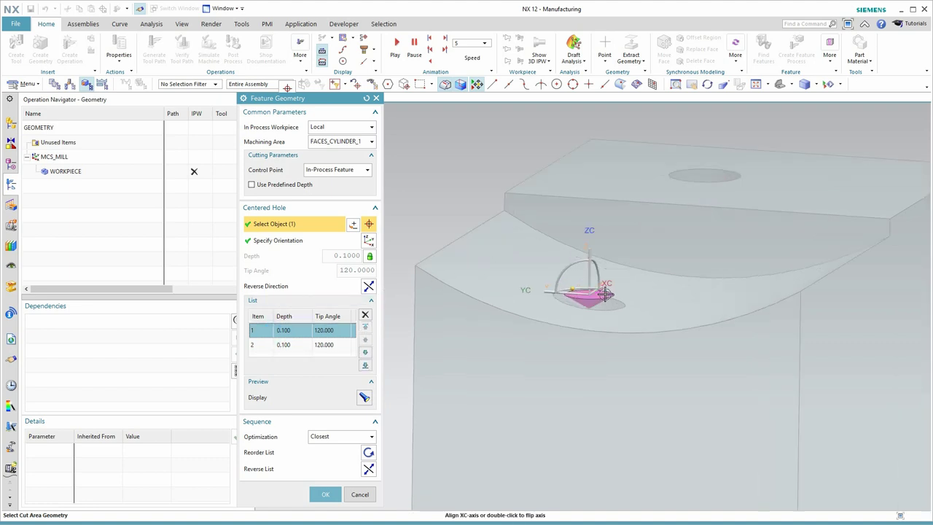
pyautogui.moveTo(605, 294); pyautogui.dragTo(630, 279, button='middle')
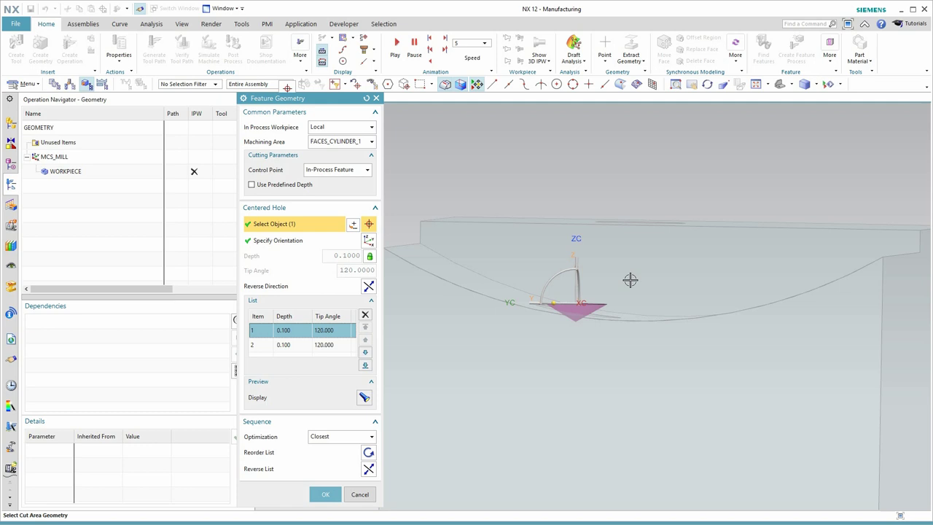
pyautogui.scroll(2, 558, 303)
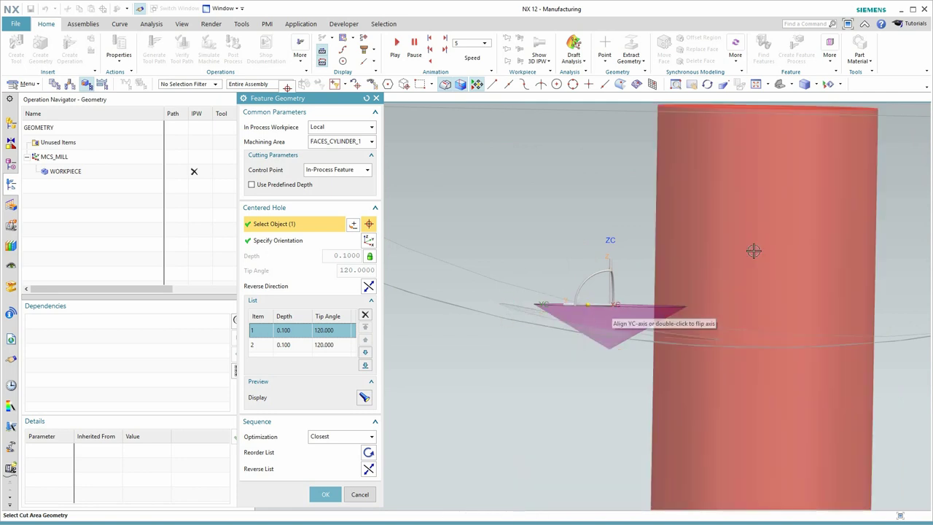
pyautogui.moveTo(753, 252); pyautogui.dragTo(744, 257, button='middle')
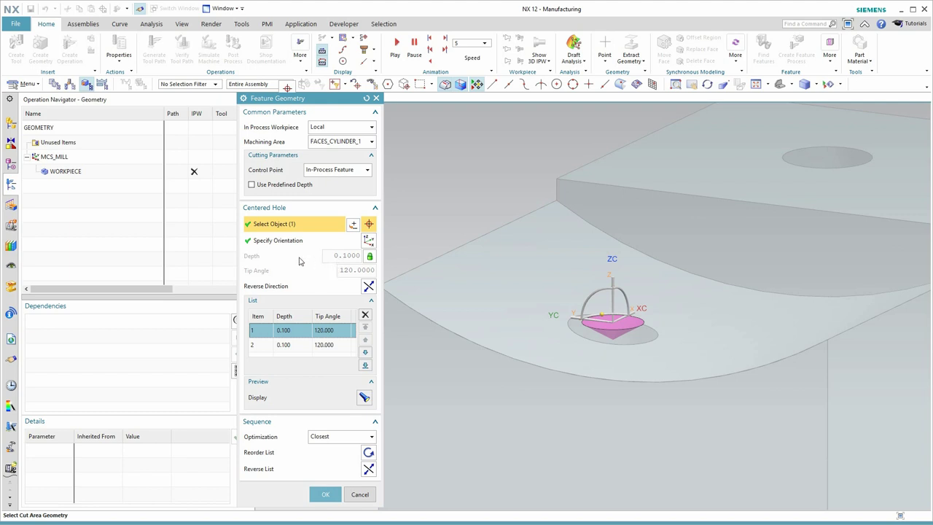
# Step: Enable Use Predefined Depth at 0.0500 in so both holes list 0.050 depth
pyautogui.click(251, 185)
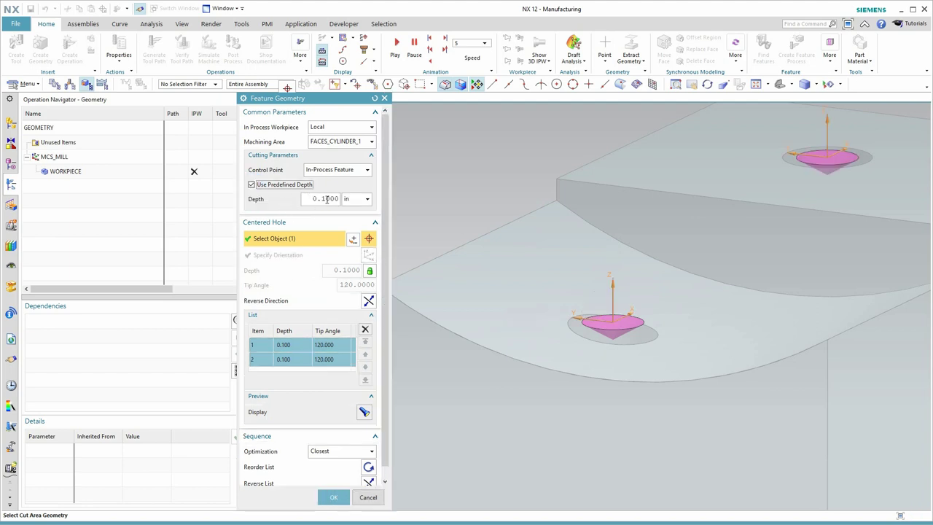
pyautogui.moveTo(327, 199); pyautogui.dragTo(321, 199)
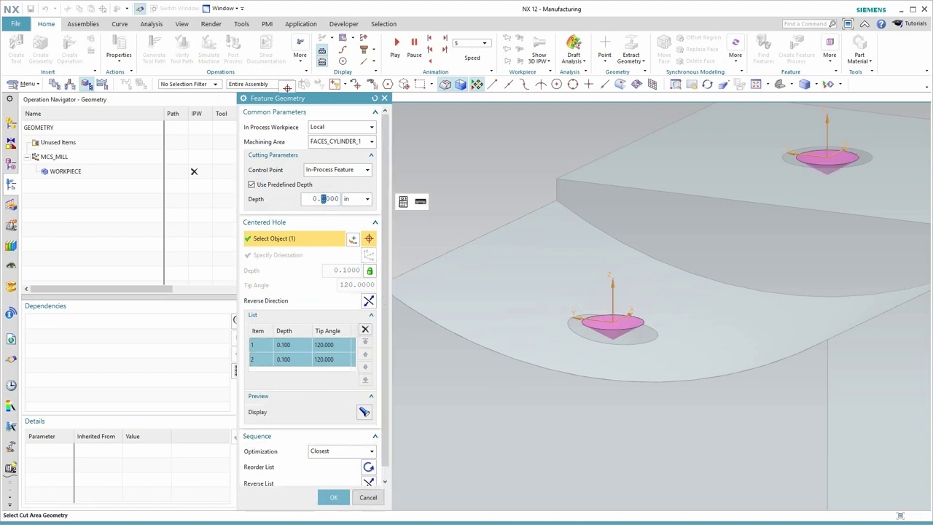
pyautogui.write('05')
pyautogui.press('Return')
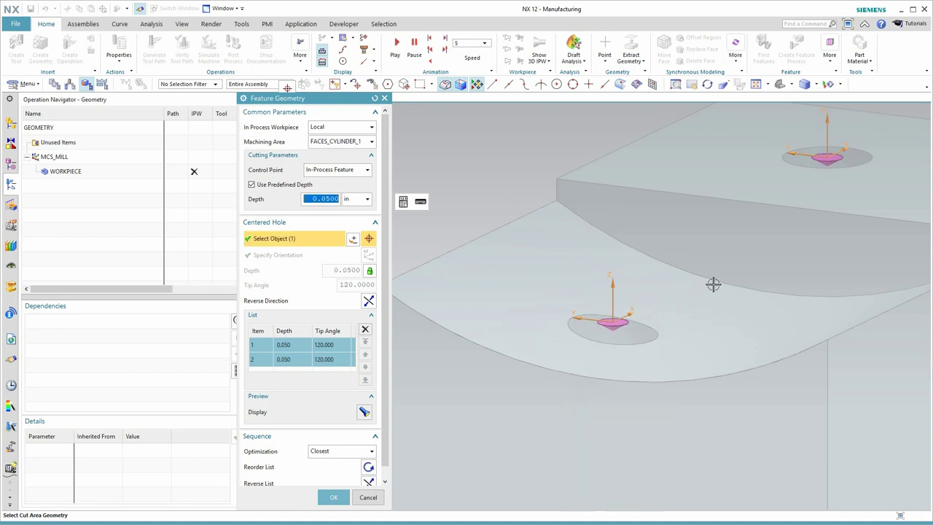
pyautogui.scroll(-3, 637, 331)
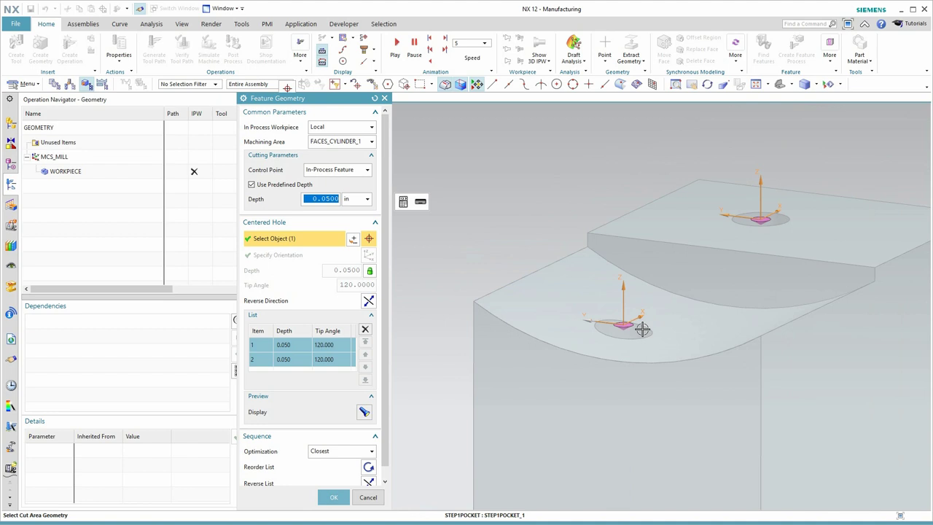
pyautogui.scroll(3, 637, 332)
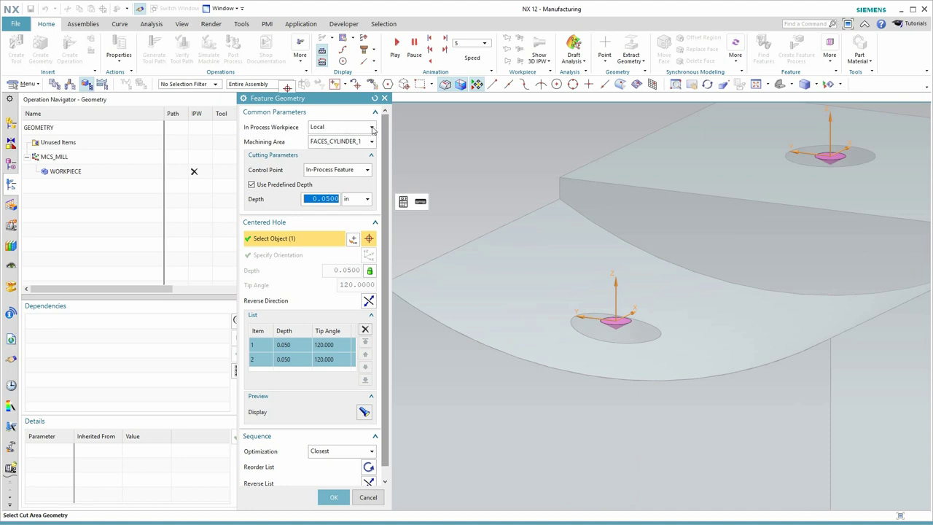
# Step: Switch the spot drilling's In Process Workpiece from Local to Use 3D
pyautogui.click(371, 128)
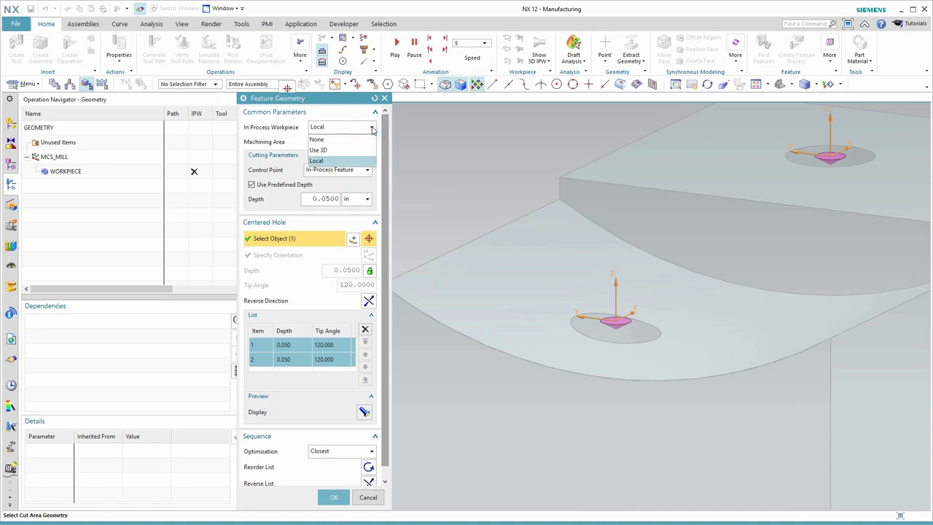
pyautogui.click(321, 150)
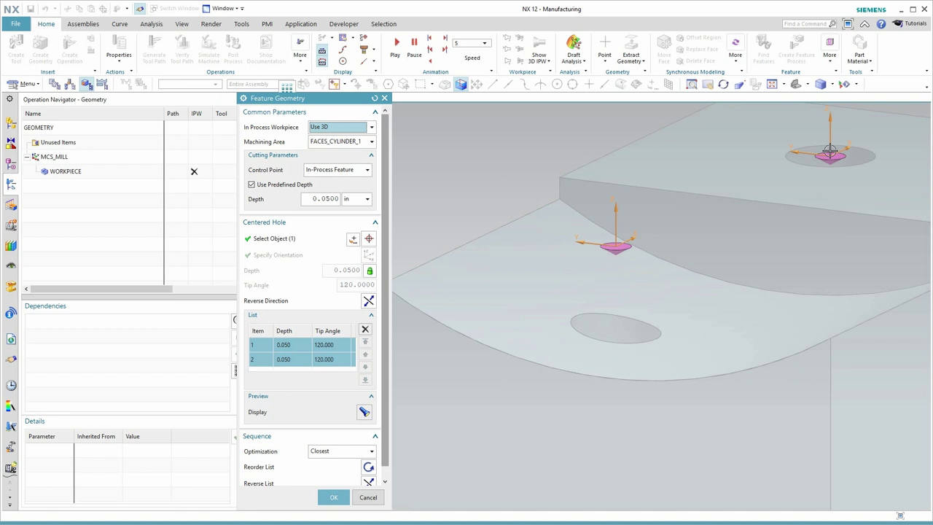
pyautogui.scroll(-2, 642, 247)
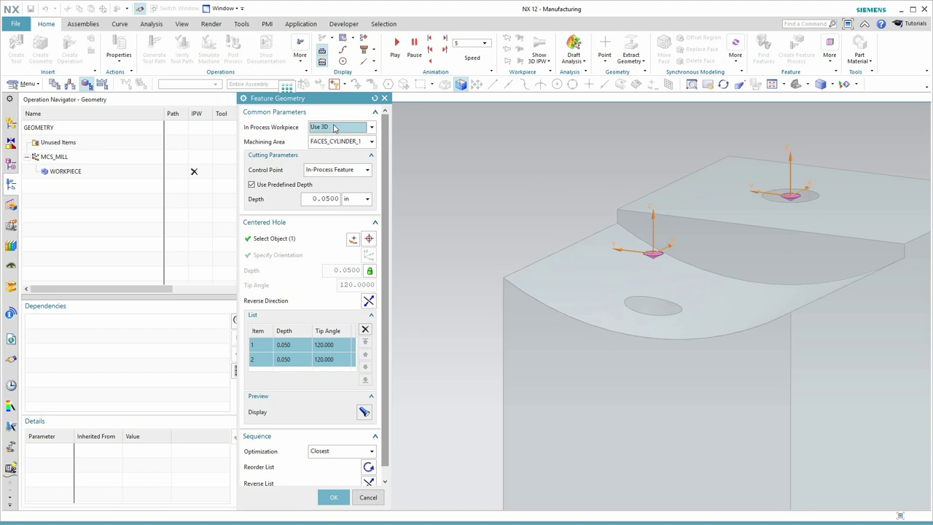
pyautogui.click(335, 129)
pyautogui.click(301, 129)
# Step: Keep FACES_CYLINDER_1 as the machining area and accept the feature geometry
pyautogui.click(364, 142)
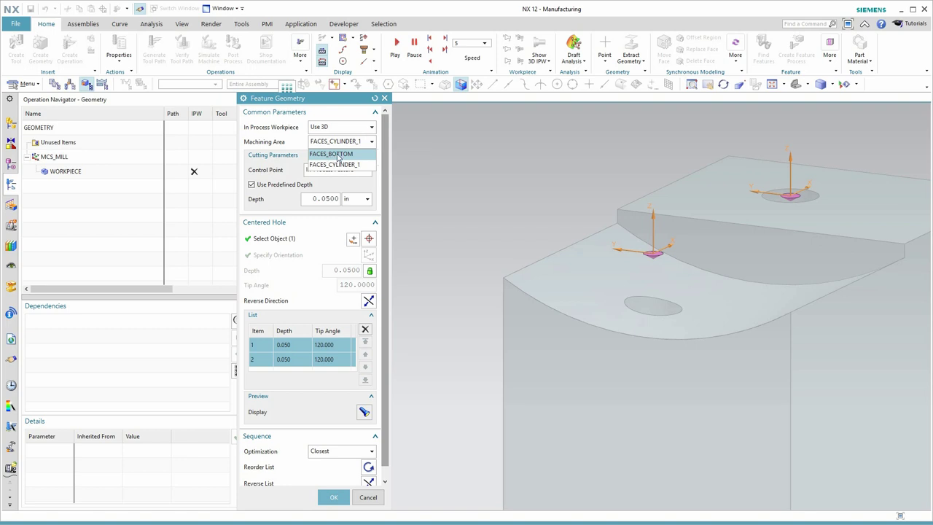
pyautogui.click(271, 142)
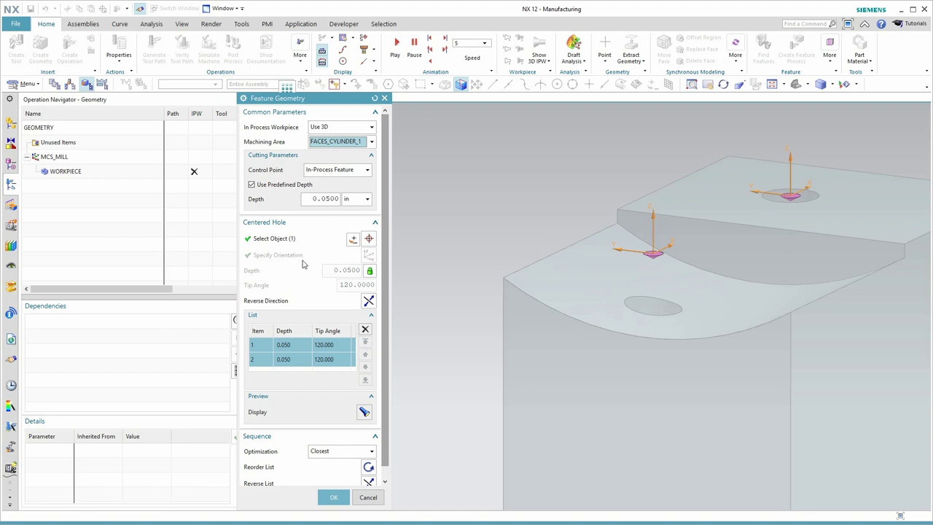
pyautogui.click(333, 498)
# Step: Generate the SPOT_DRILLING toolpath, save the operation, and begin a new operation
pyautogui.click(285, 393)
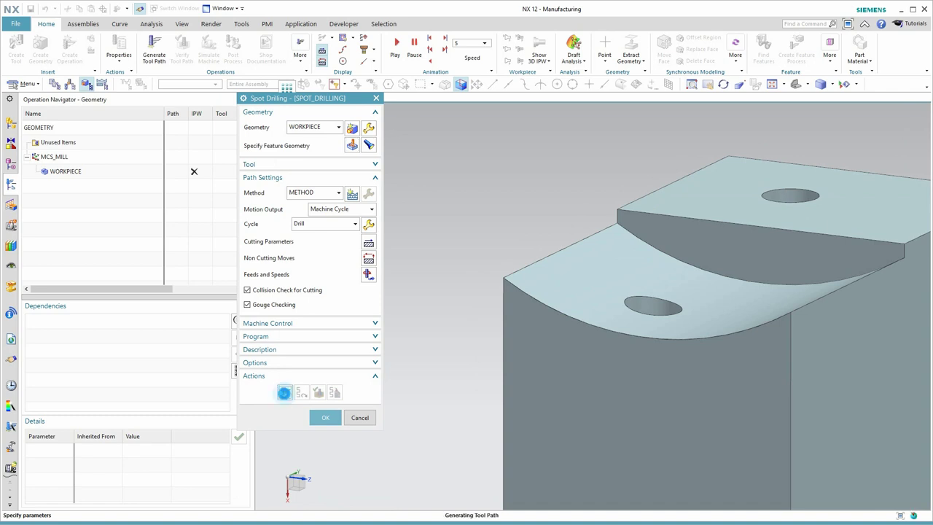
pyautogui.click(334, 420)
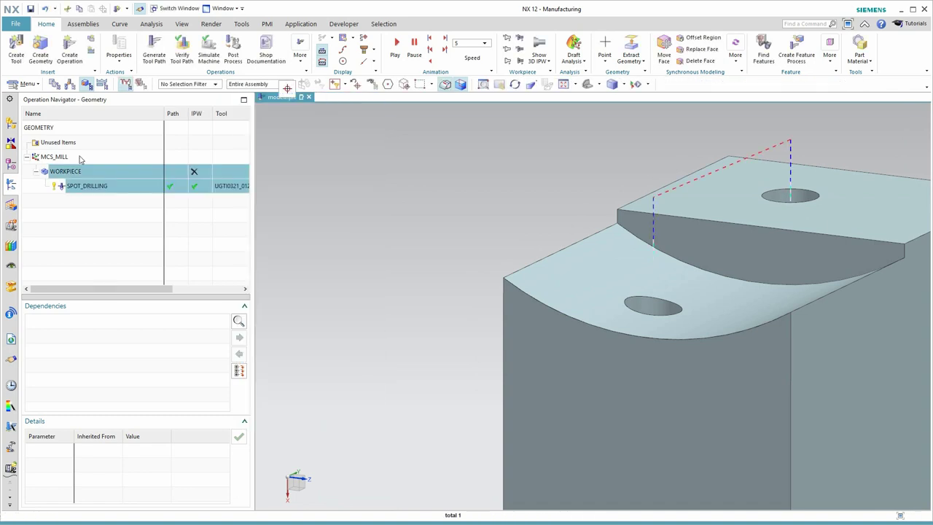
pyautogui.click(68, 55)
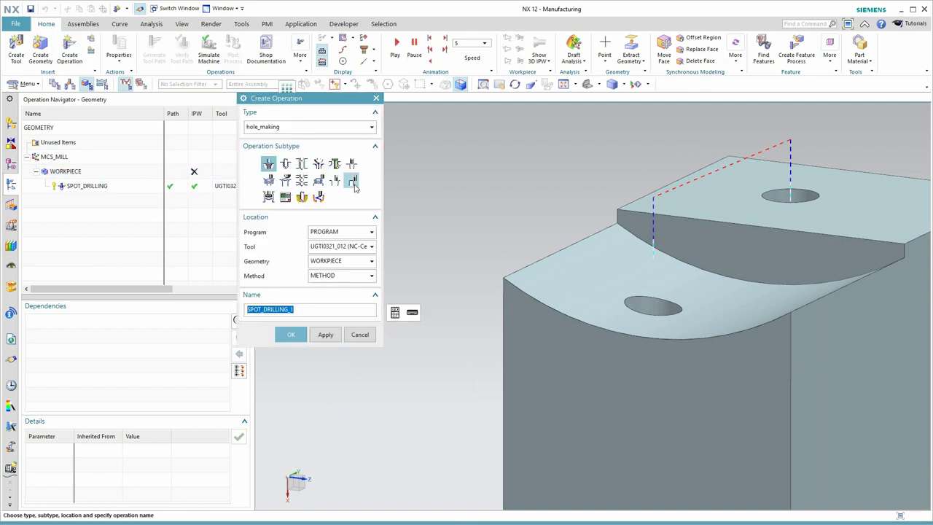
# Step: Create a DRILLING operation with the UGTI0301_075 twist drill and open its feature geometry
pyautogui.click(286, 164)
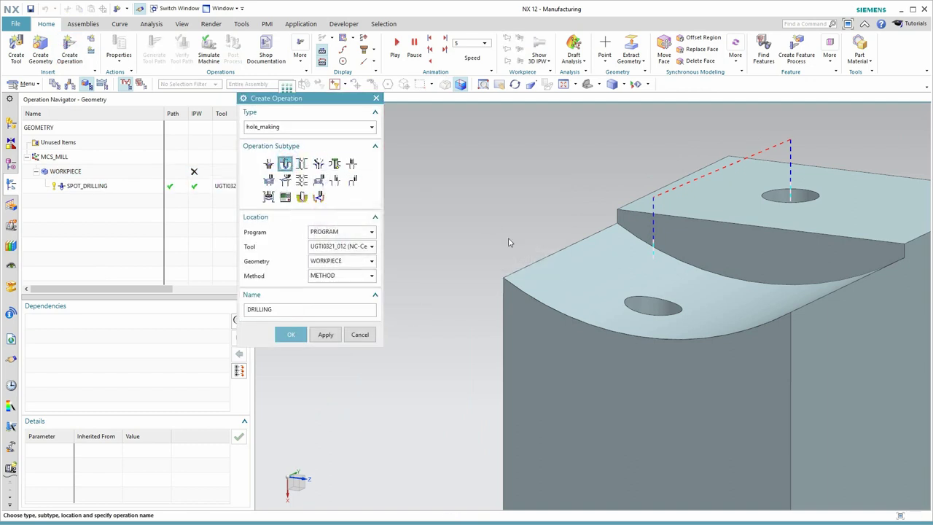
pyautogui.click(370, 246)
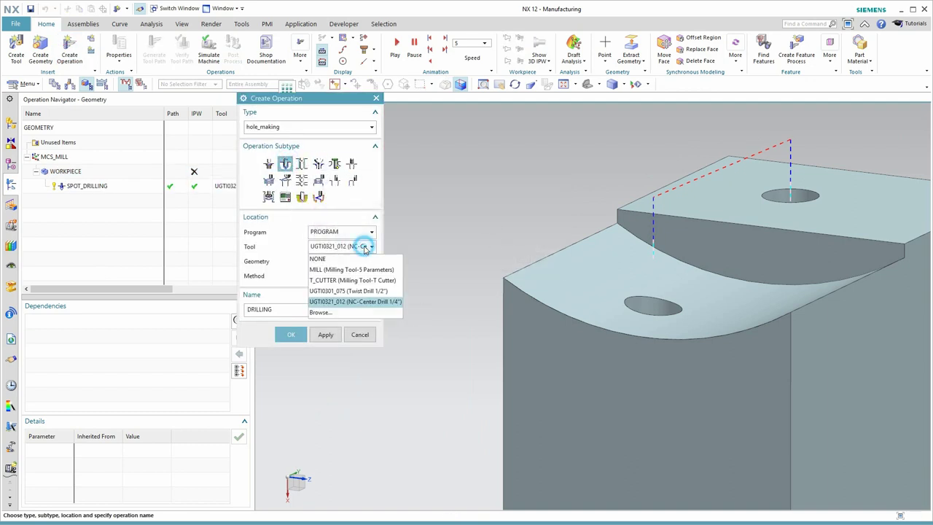
pyautogui.click(362, 291)
pyautogui.click(292, 334)
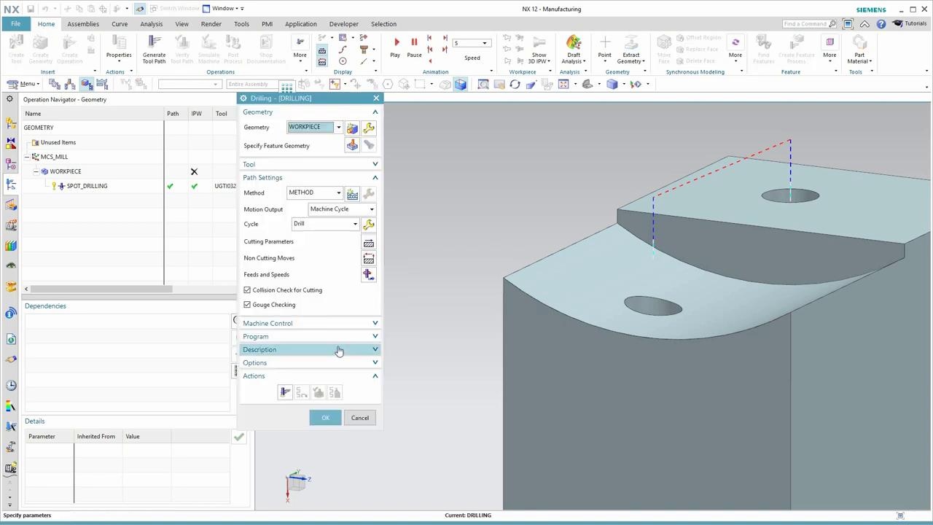
pyautogui.click(351, 145)
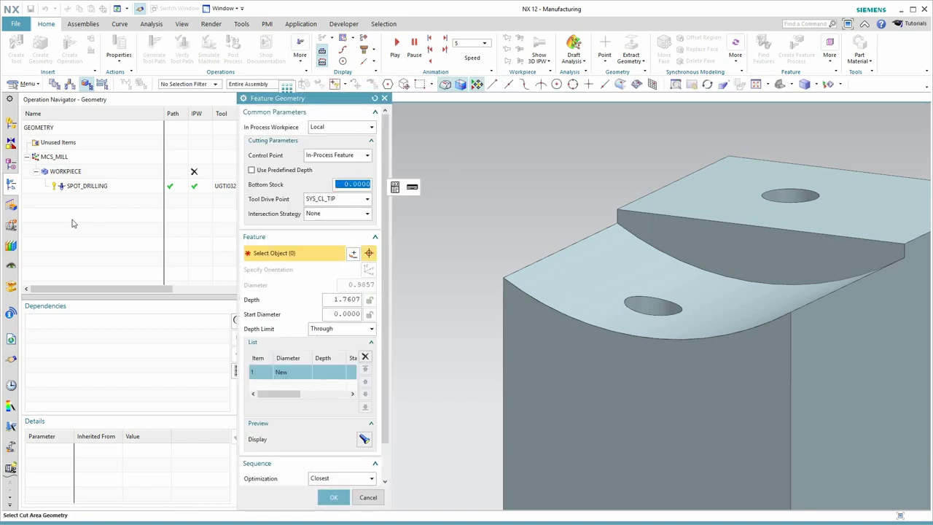
# Step: Pick the front STEP1POCKET hole as the drilling feature, listed at 0.500 diameter and 2.000 depth
pyautogui.click(12, 206)
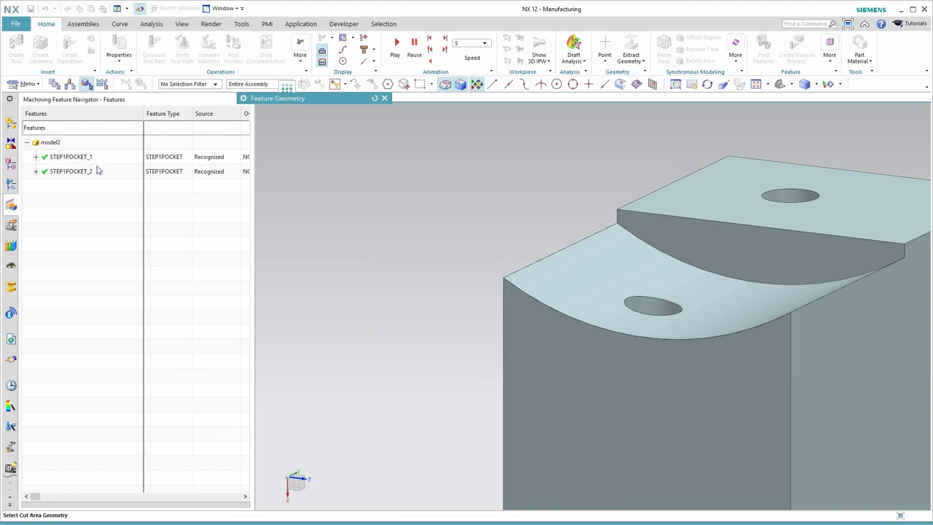
pyautogui.click(12, 185)
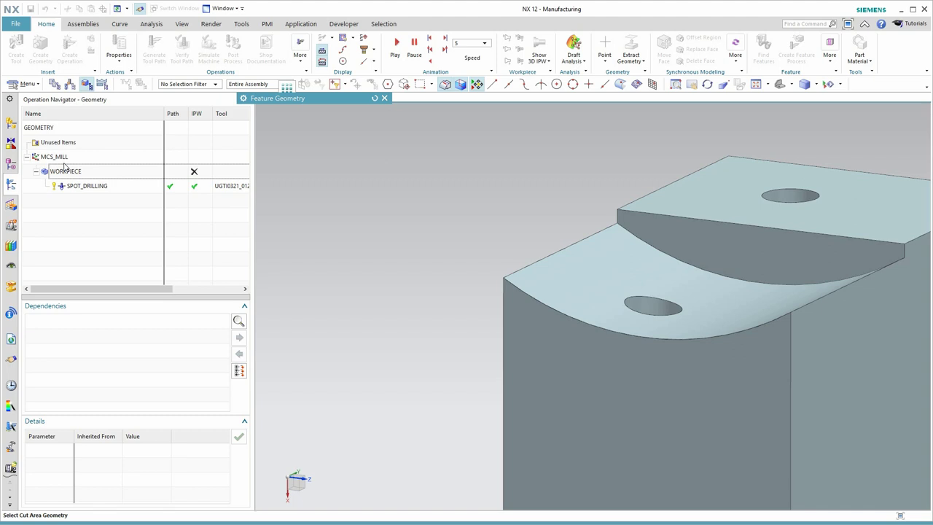
pyautogui.click(648, 304)
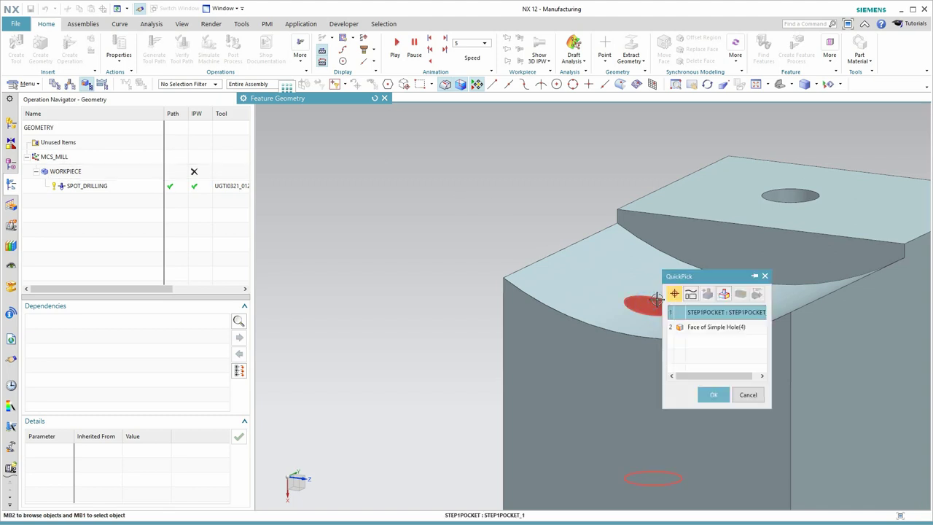
pyautogui.click(713, 394)
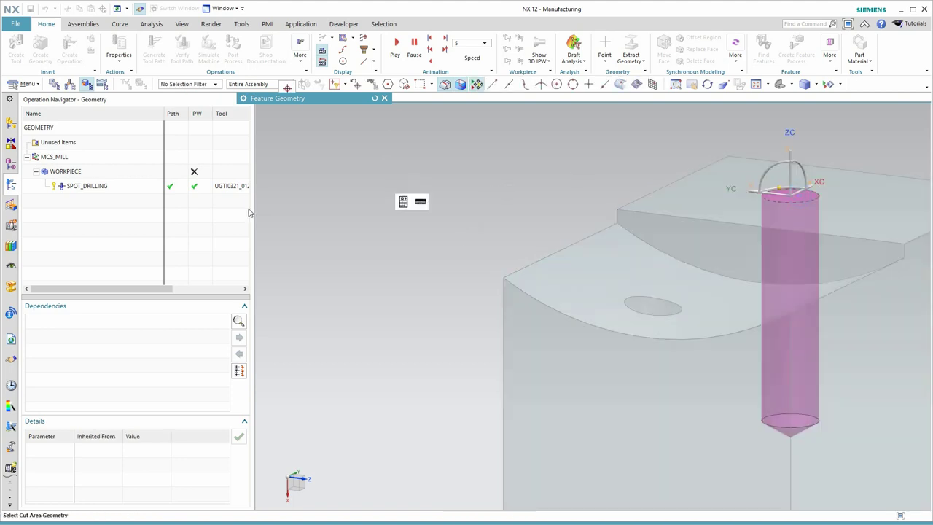
pyautogui.click(279, 100)
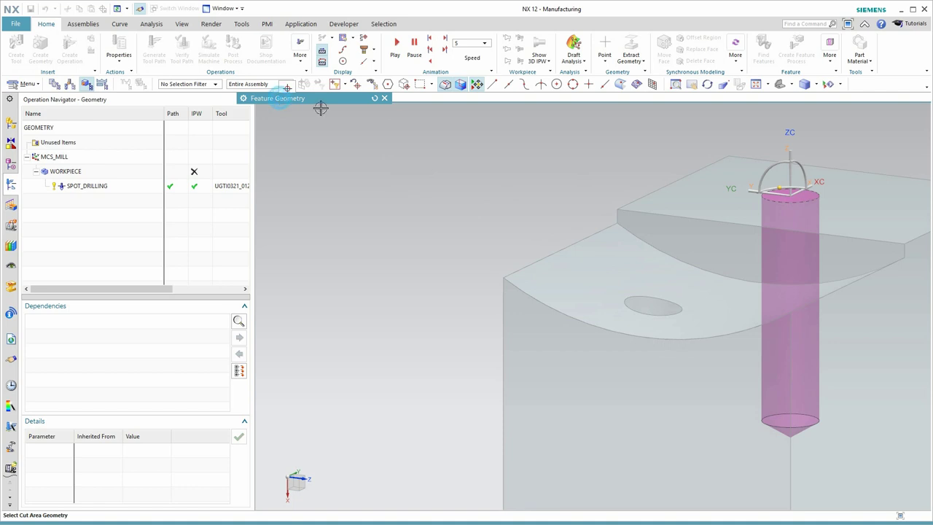
pyautogui.click(358, 100)
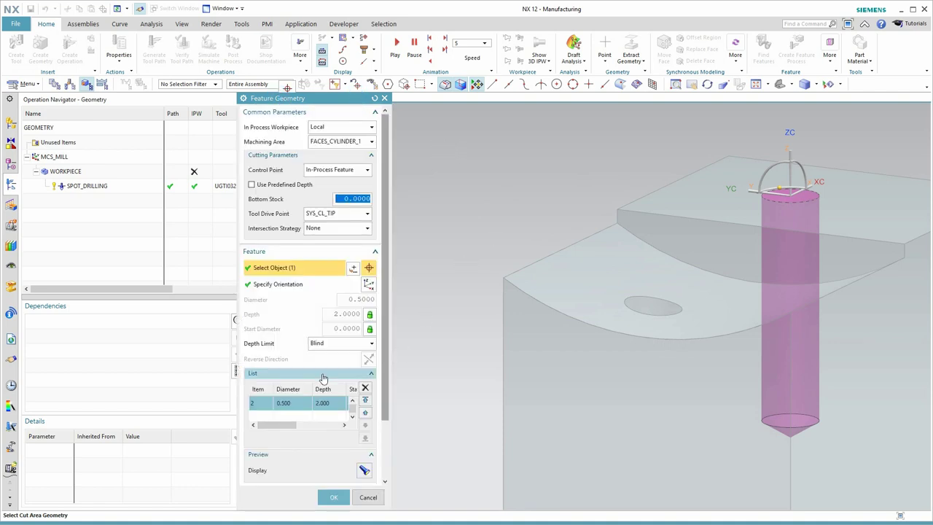
pyautogui.scroll(1, 286, 412)
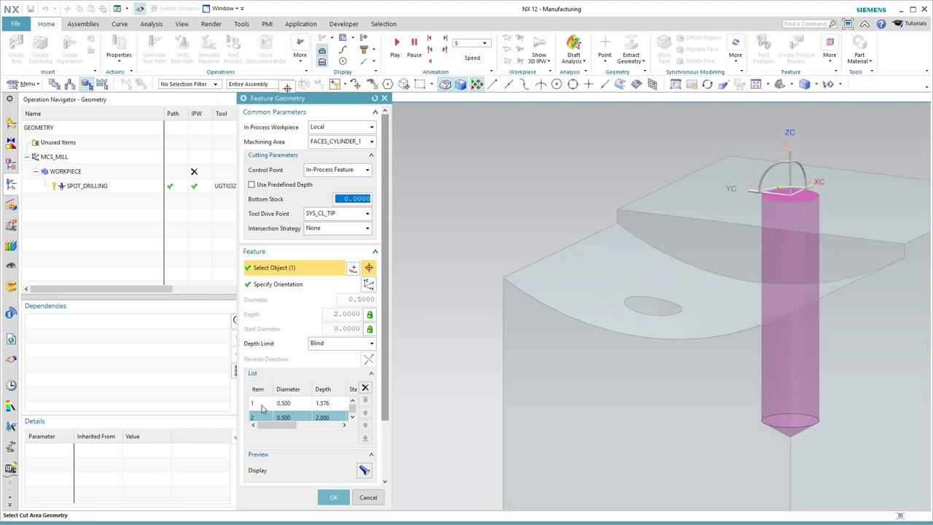
pyautogui.click(262, 402)
pyautogui.click(262, 416)
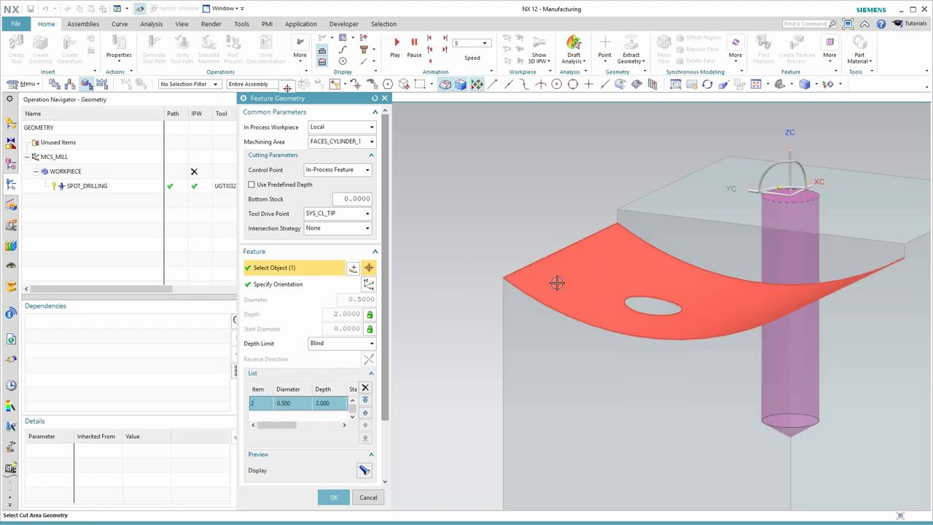
pyautogui.scroll(1, 276, 417)
pyautogui.click(269, 405)
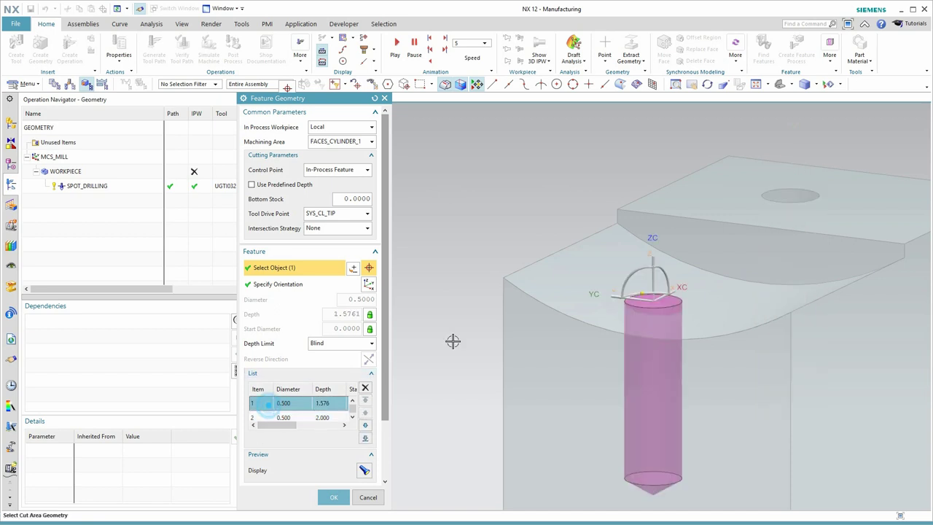
pyautogui.scroll(2, 623, 300)
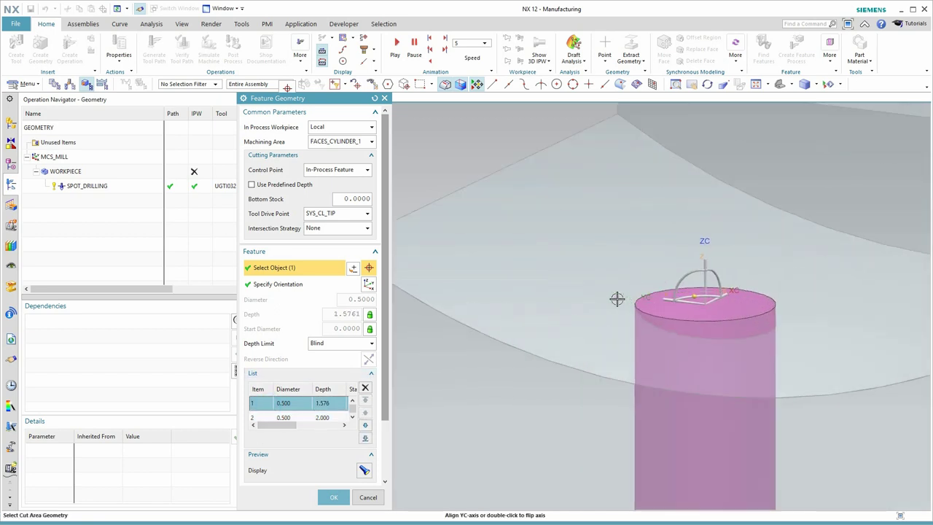
pyautogui.scroll(-2, 664, 297)
pyautogui.scroll(-1, 665, 298)
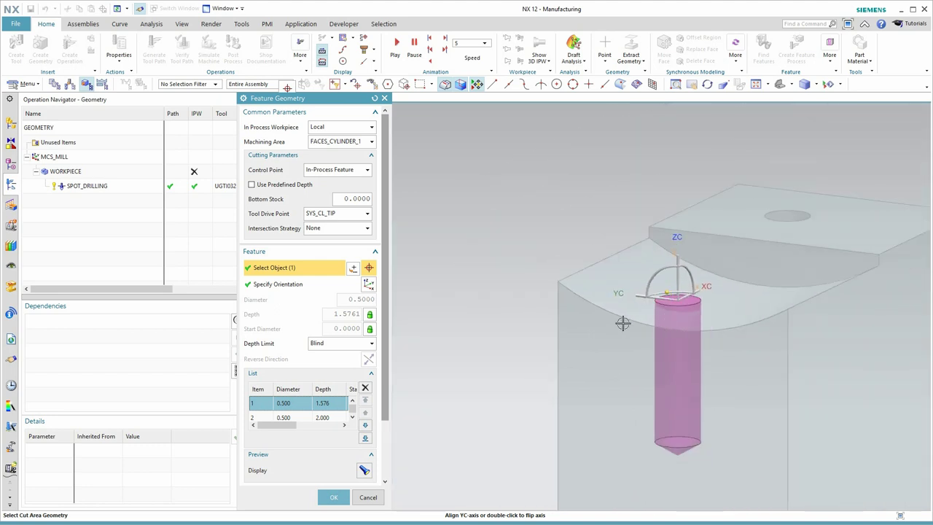
# Step: Set the drilling's In Process Workpiece to Use 3D, both holes listing 0.500 diameter, 2.000 depth
pyautogui.click(336, 128)
pyautogui.click(318, 151)
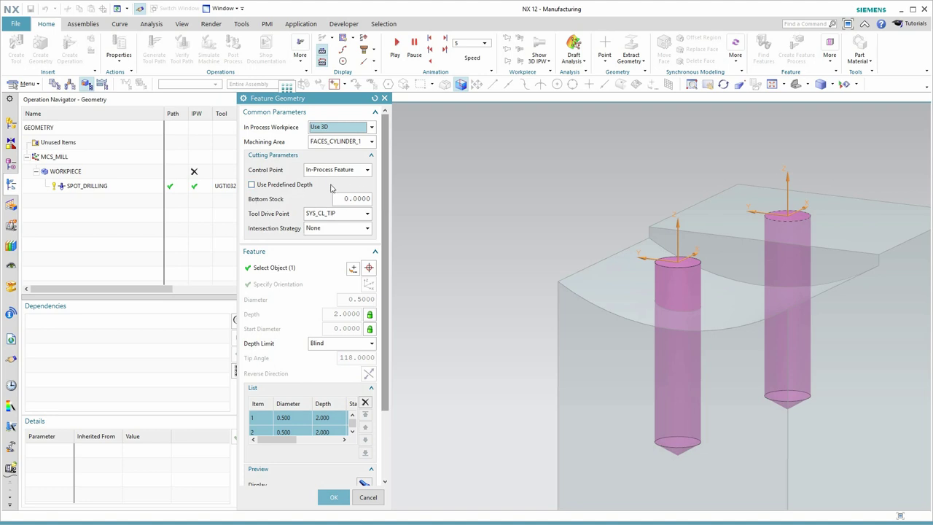
pyautogui.click(329, 142)
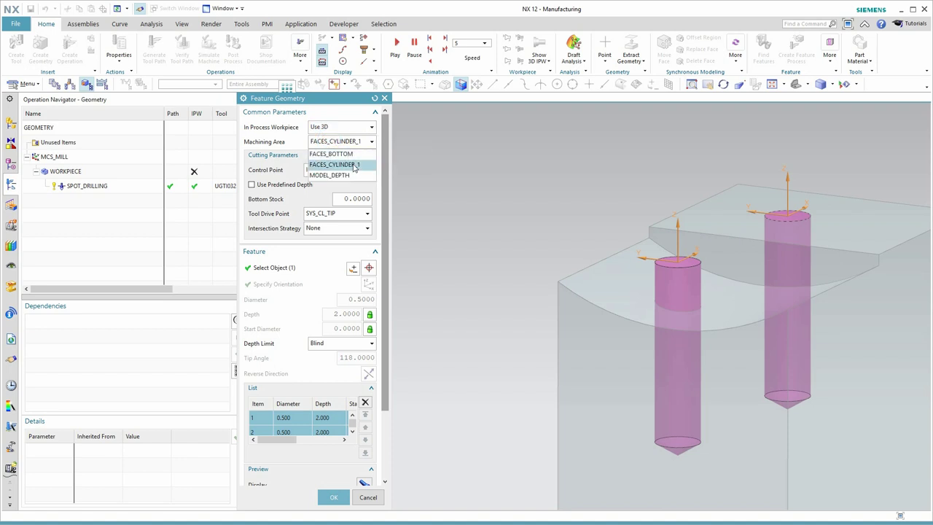
# Step: Change the machining area to MODEL_DEPTH so the hole depths read 2.100 and 2.150
pyautogui.click(340, 177)
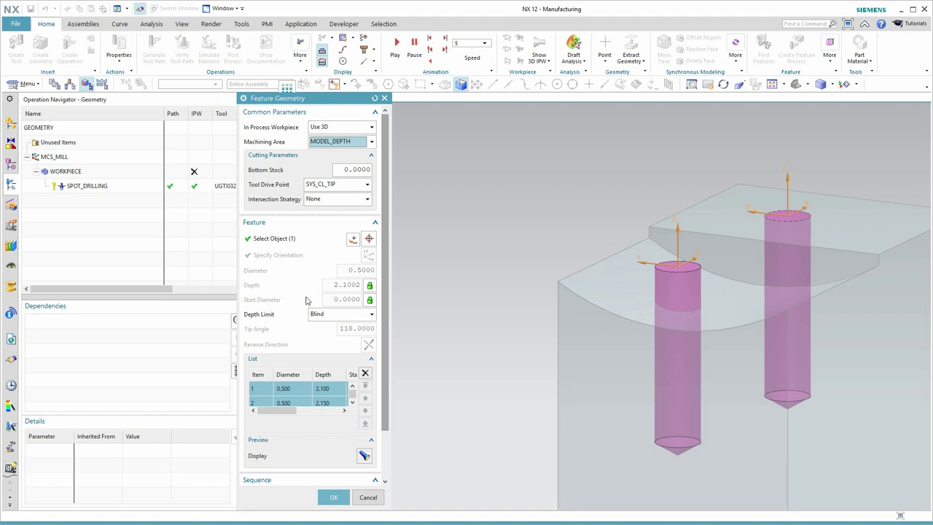
pyautogui.click(369, 286)
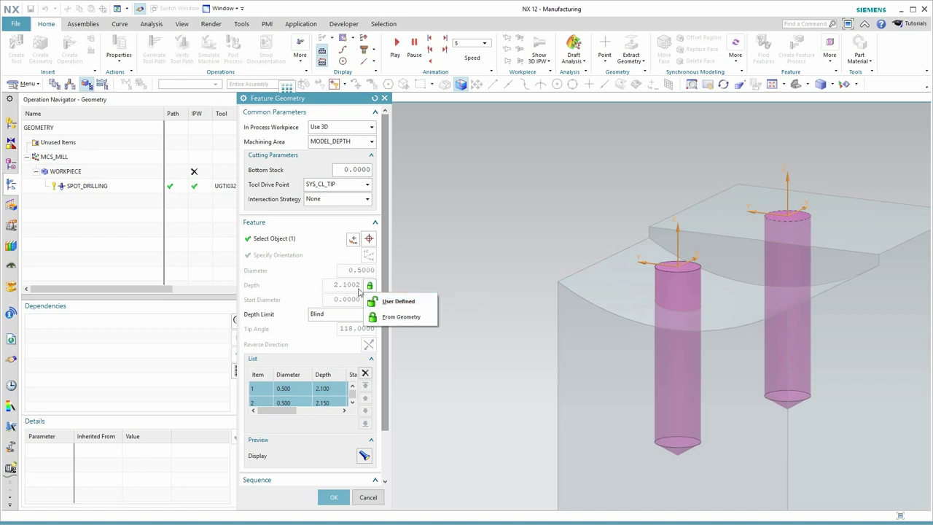
pyautogui.click(296, 273)
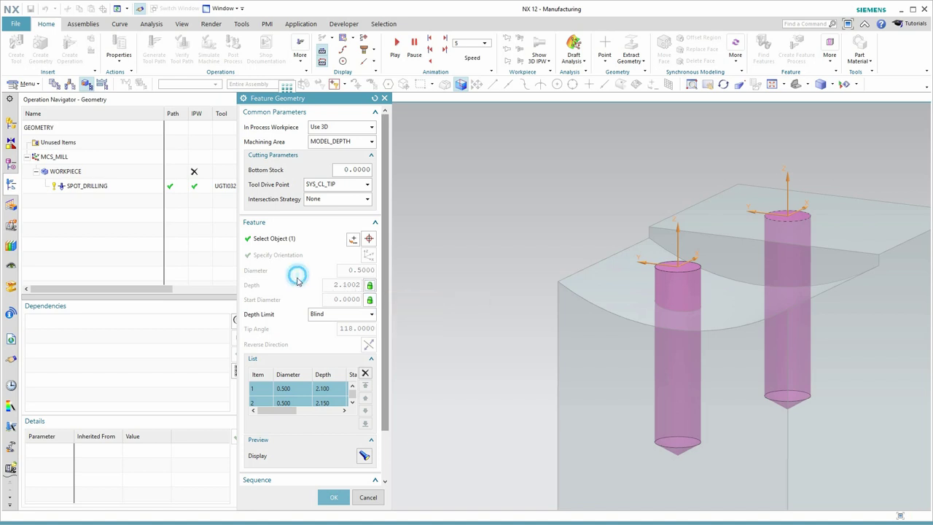
# Step: Keep SYS_CL_TIP as the tool drive point and accept the drilling feature geometry
pyautogui.click(332, 187)
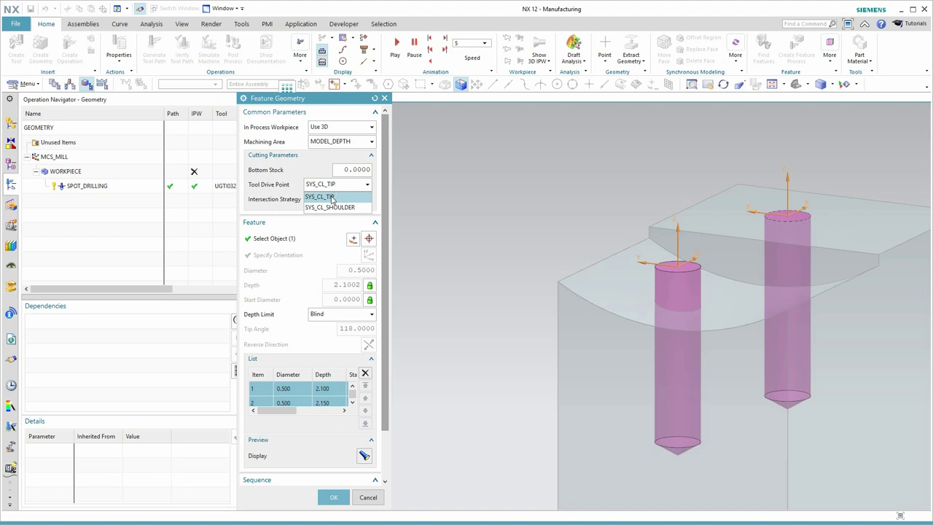
pyautogui.click(286, 228)
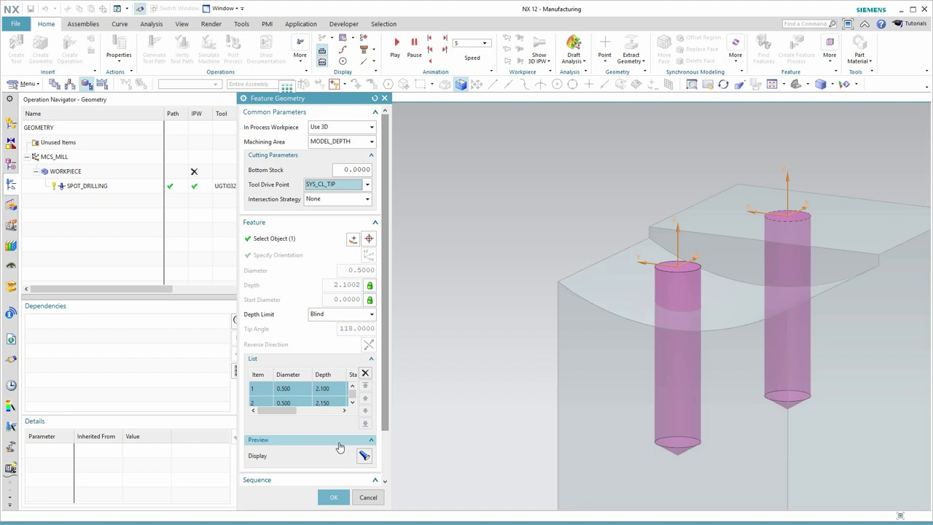
pyautogui.click(333, 497)
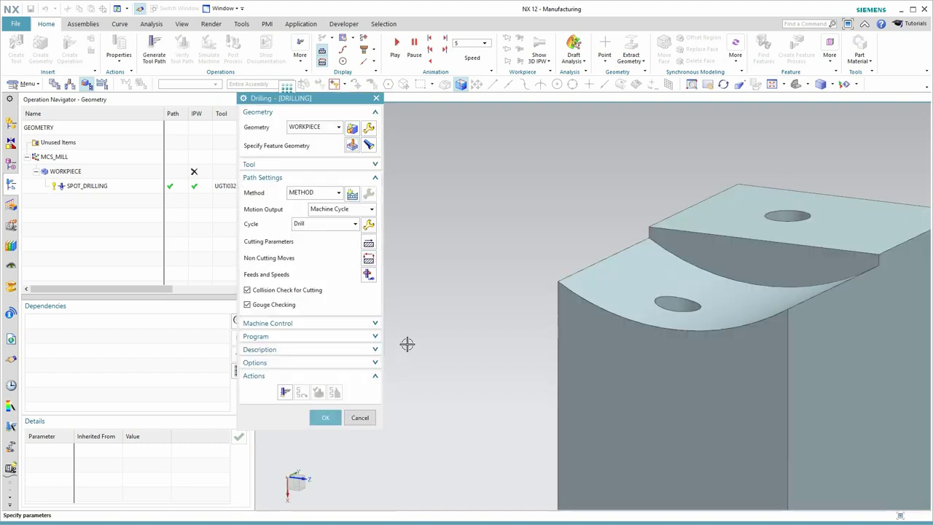
# Step: Generate and accept the DRILLING toolpath, then select SPOT_DRILLING and DRILLING to review both
pyautogui.click(285, 392)
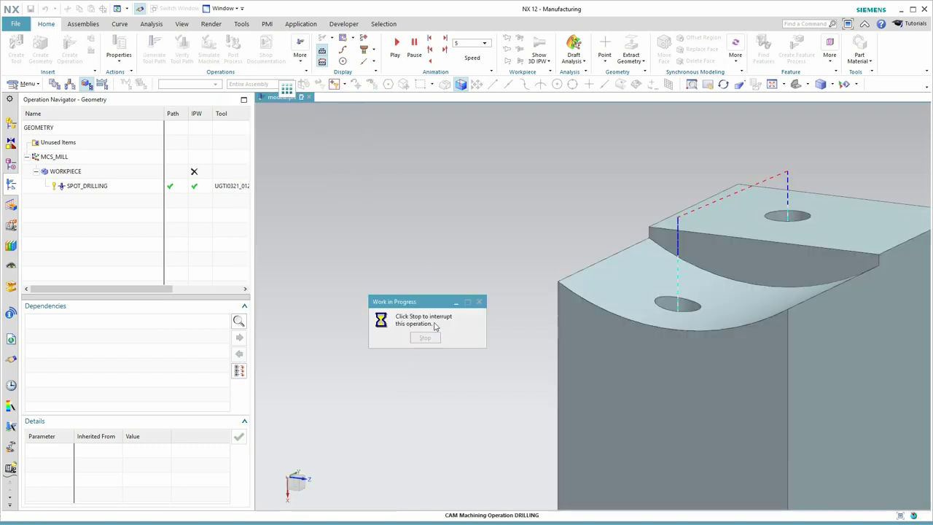
pyautogui.click(327, 418)
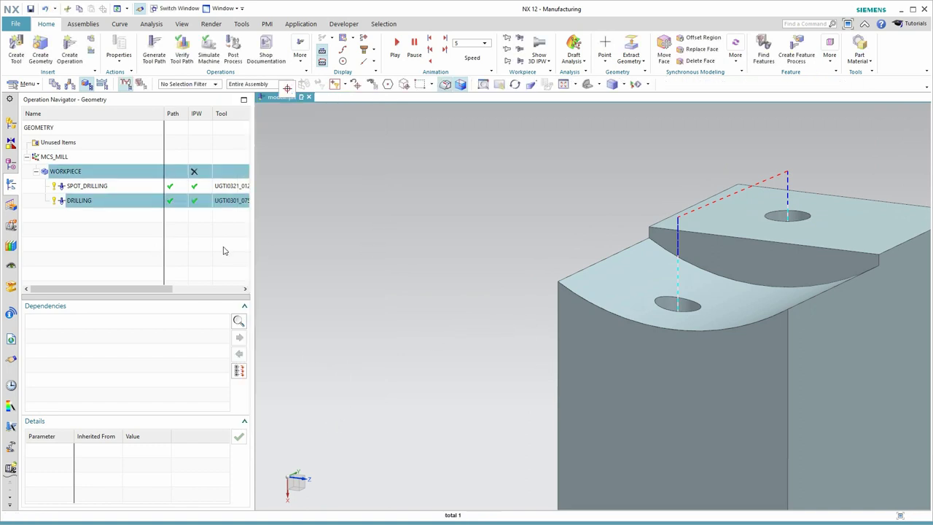
pyautogui.click(86, 186)
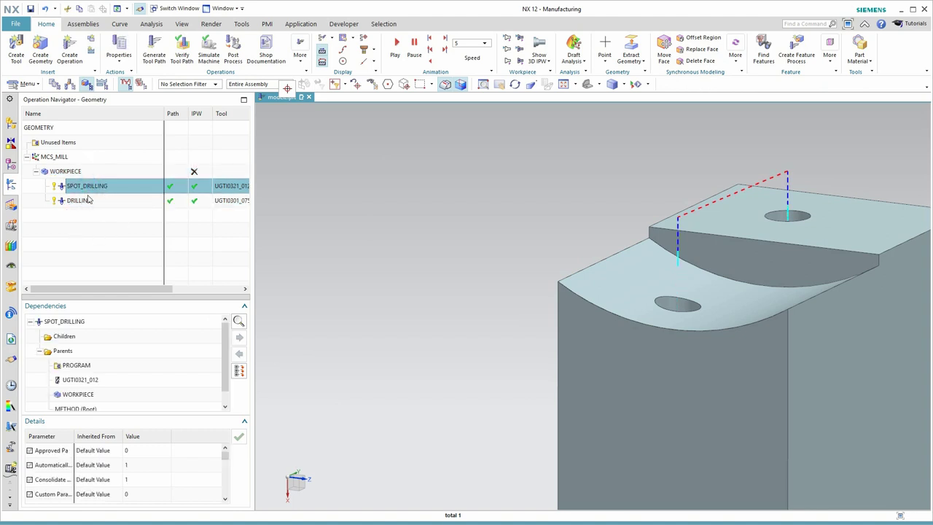
pyautogui.click(80, 201)
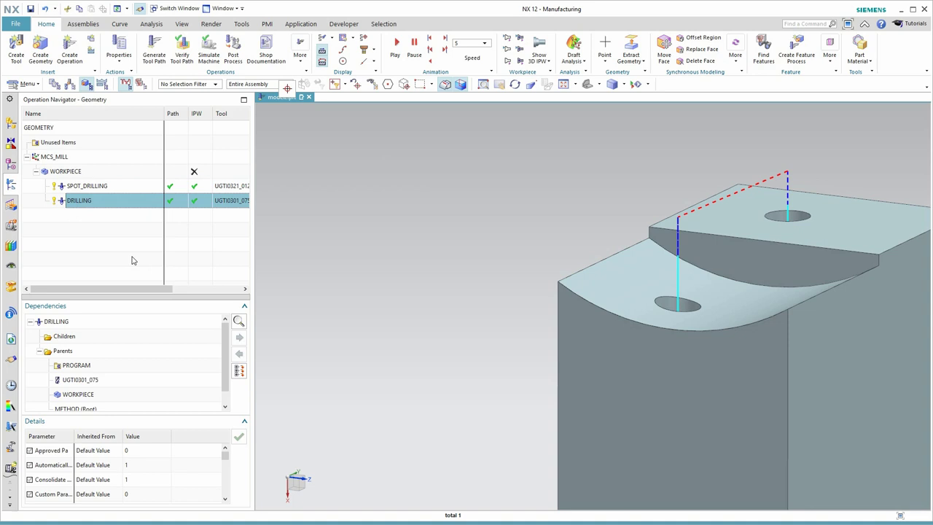